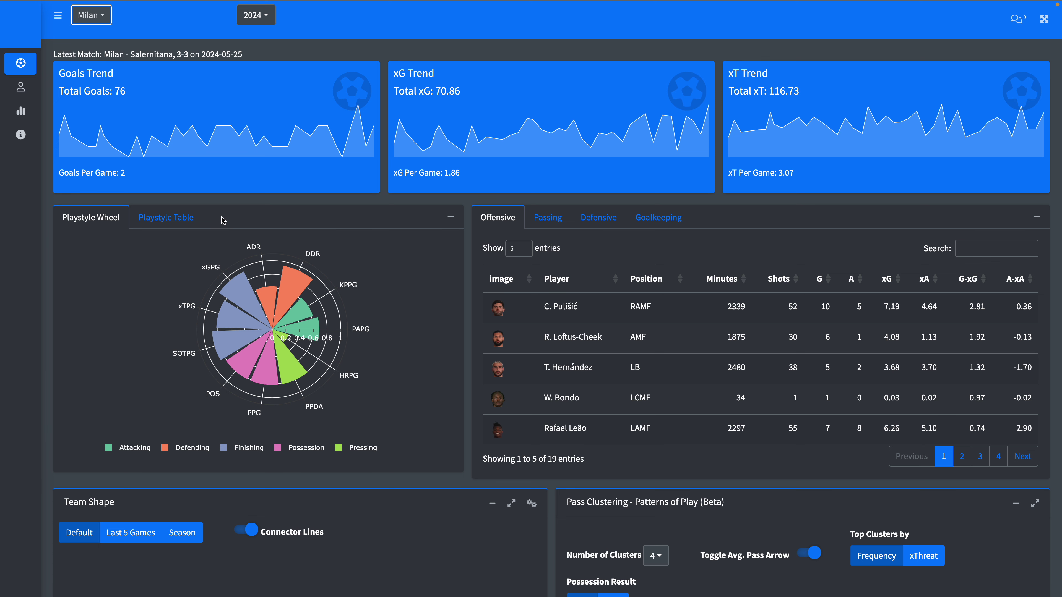
Inspect the Goals Trend chart and Milan's playstyle metrics as both wheel and table, finishing on the Playstyle Wheel
scroll(222, 220, down, 2)
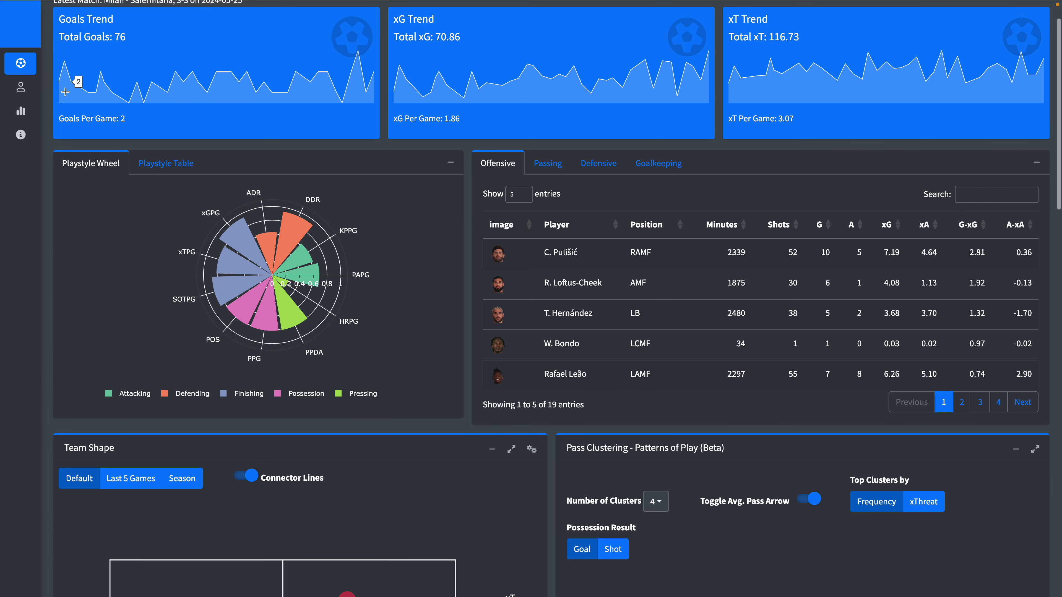
mouse_move(46, 67)
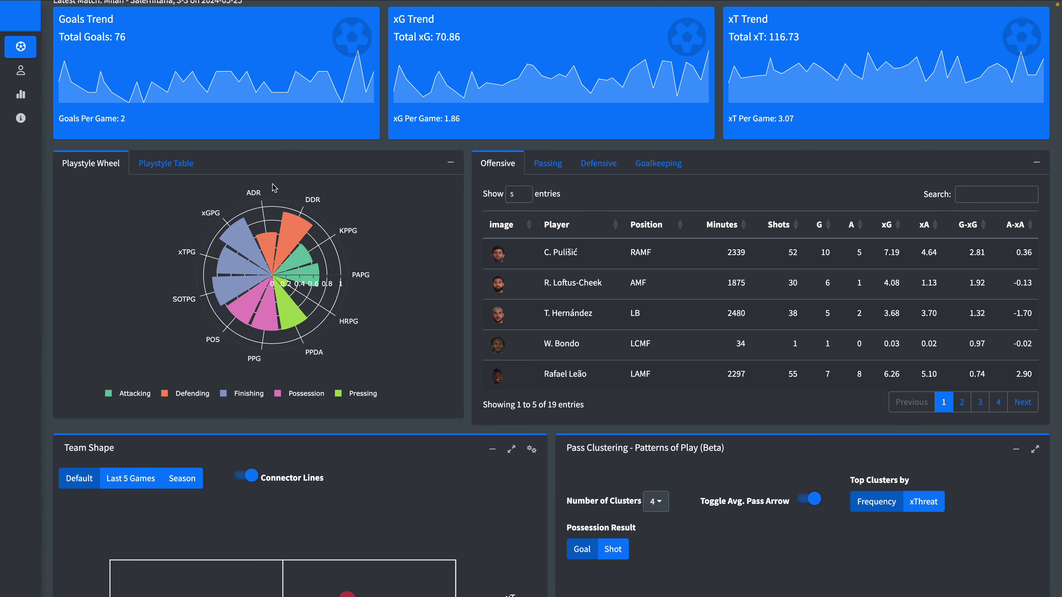
scroll(107, 181, down, 1)
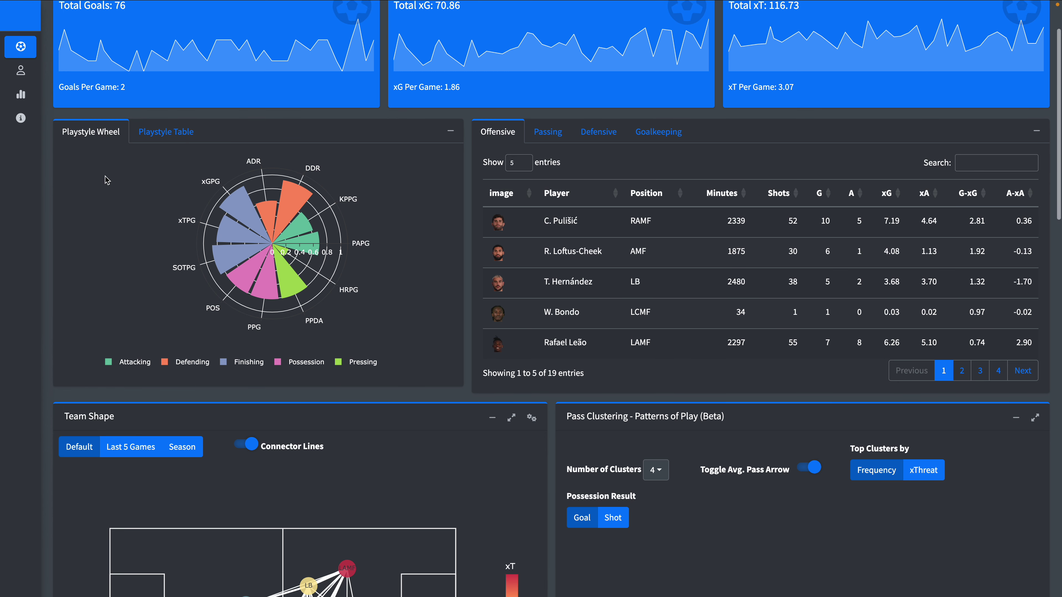
scroll(107, 181, down, 1)
mouse_move(251, 193)
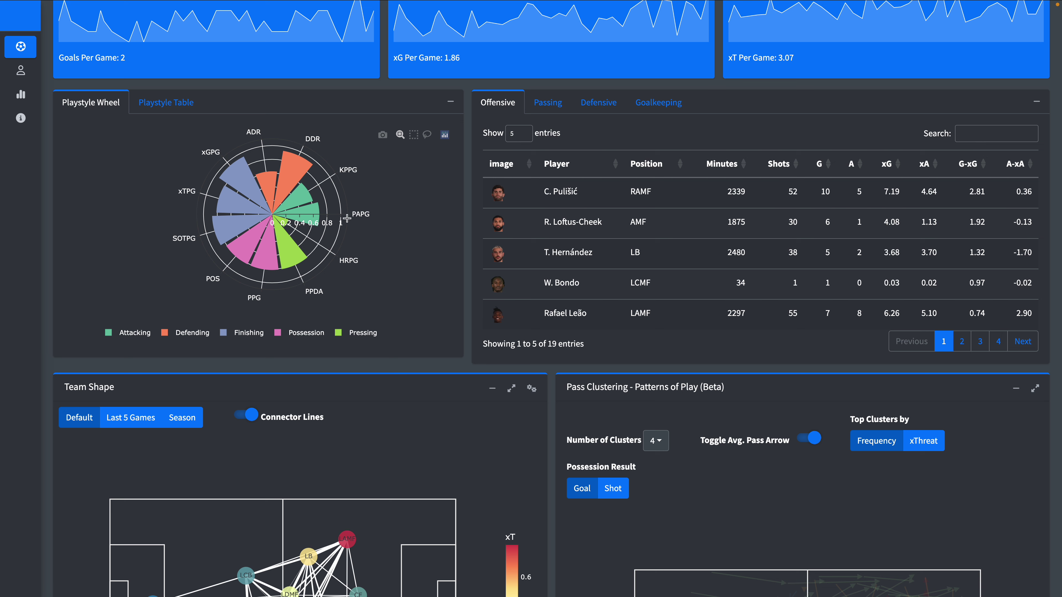
mouse_move(300, 169)
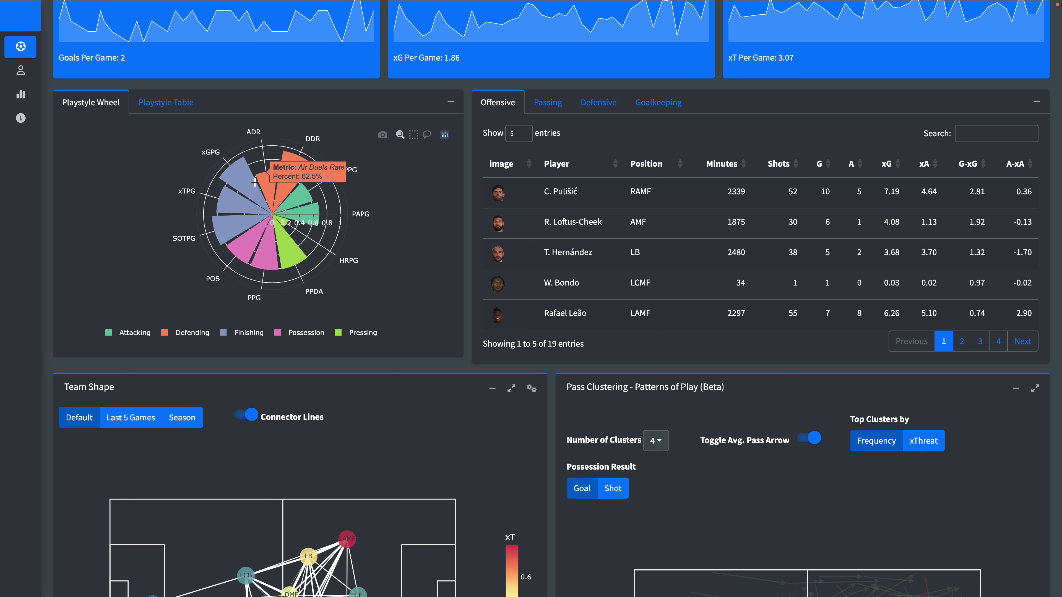
mouse_move(281, 231)
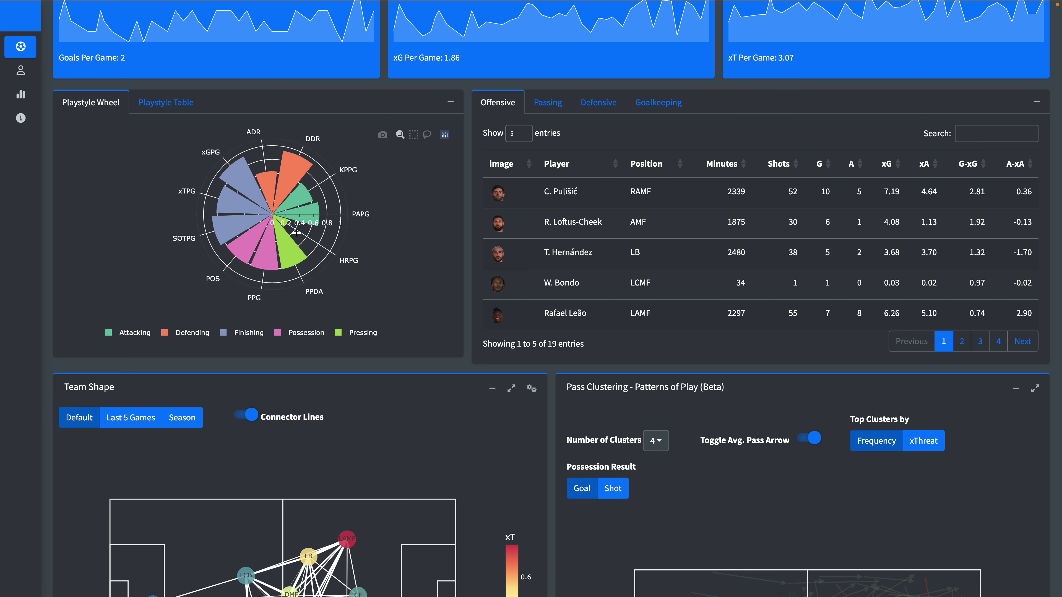
mouse_move(289, 192)
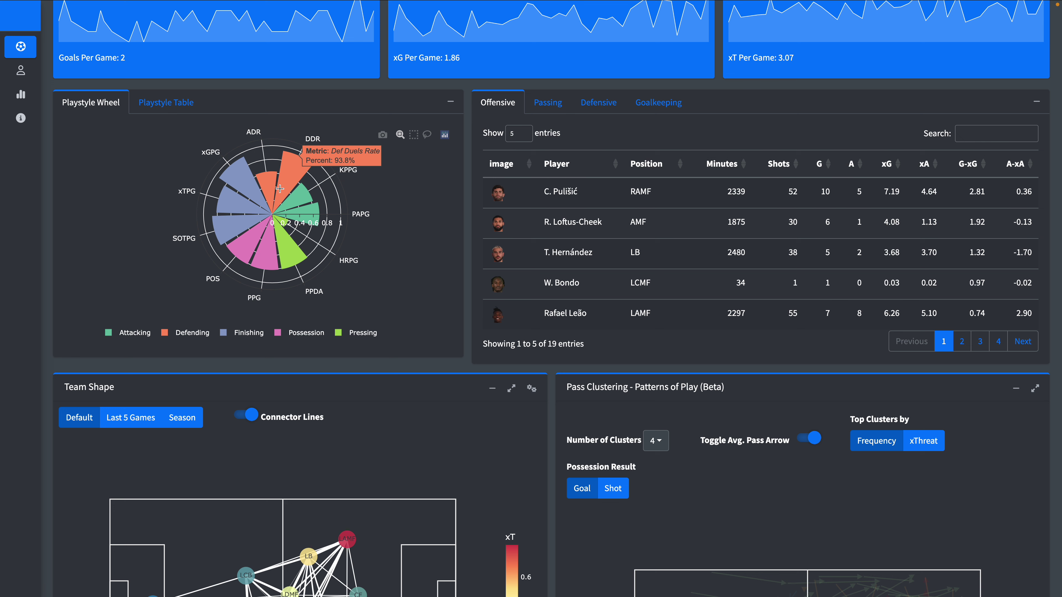
mouse_move(292, 250)
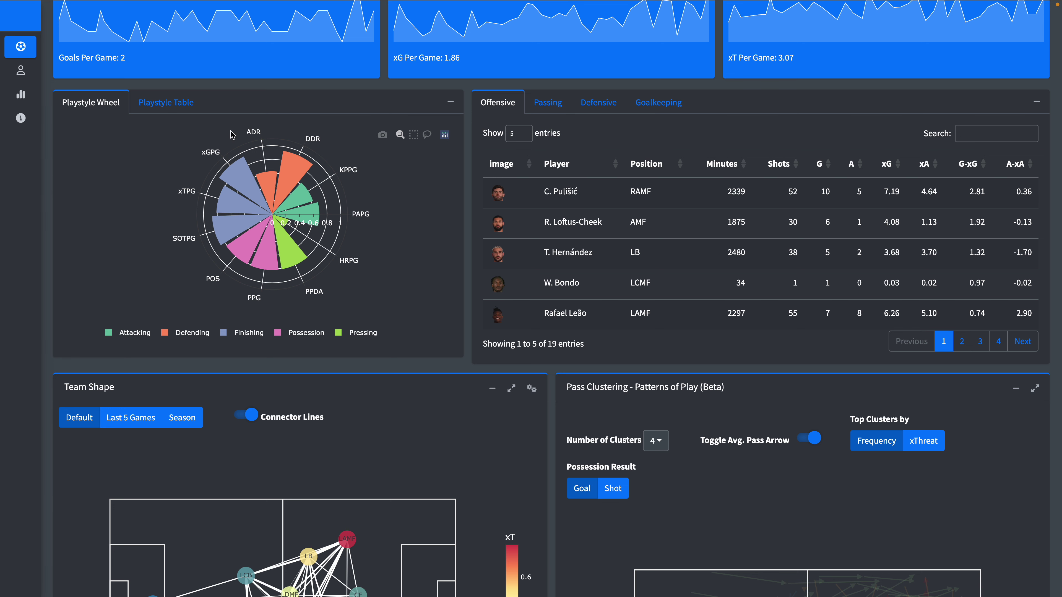
click(170, 104)
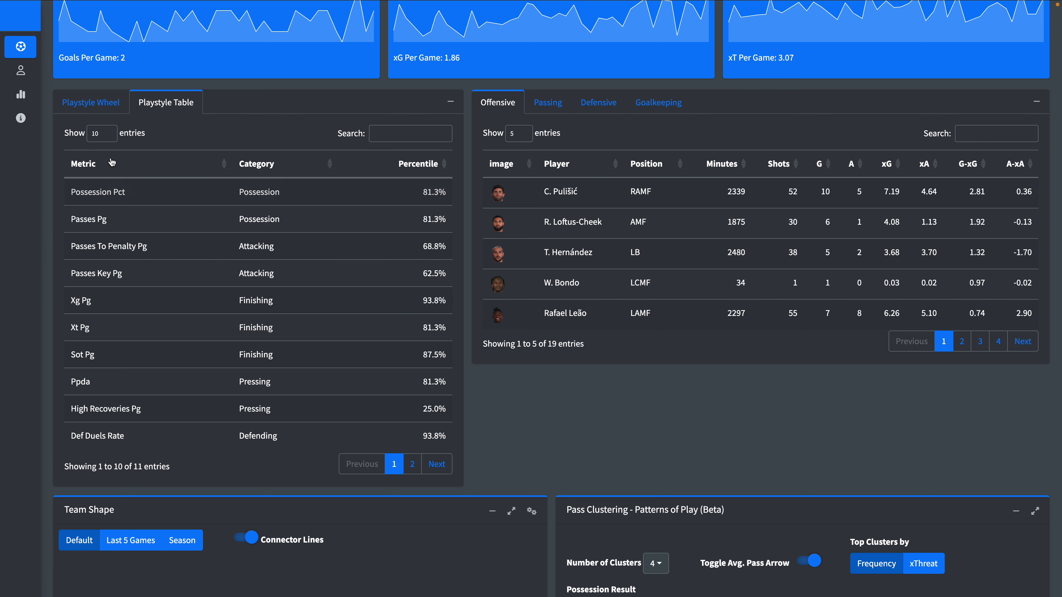
click(89, 104)
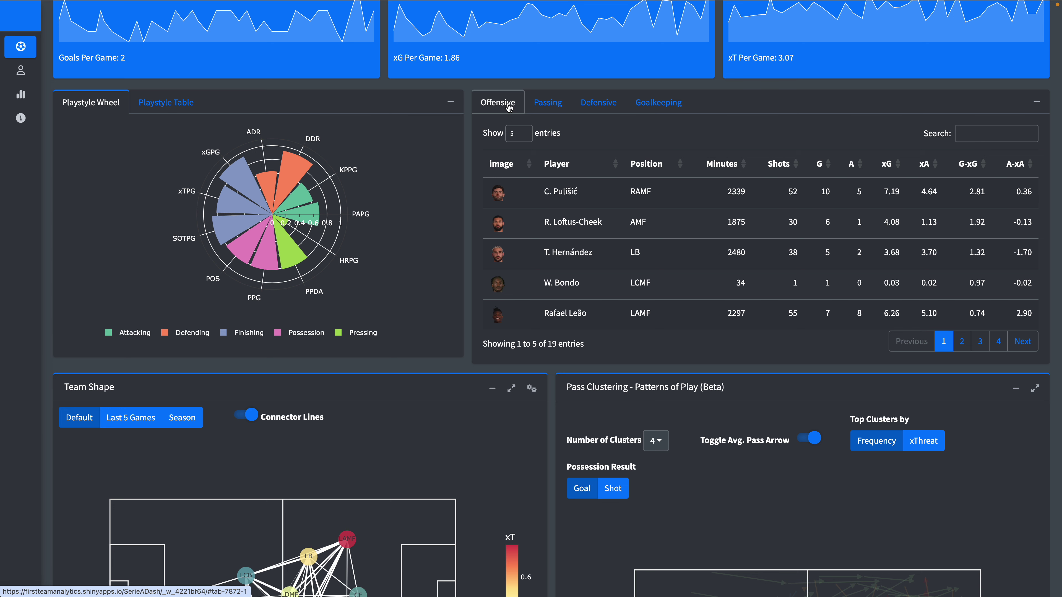
Browse the players' passing, defensive and goalkeeping statistics, finishing on the Passing table
click(551, 105)
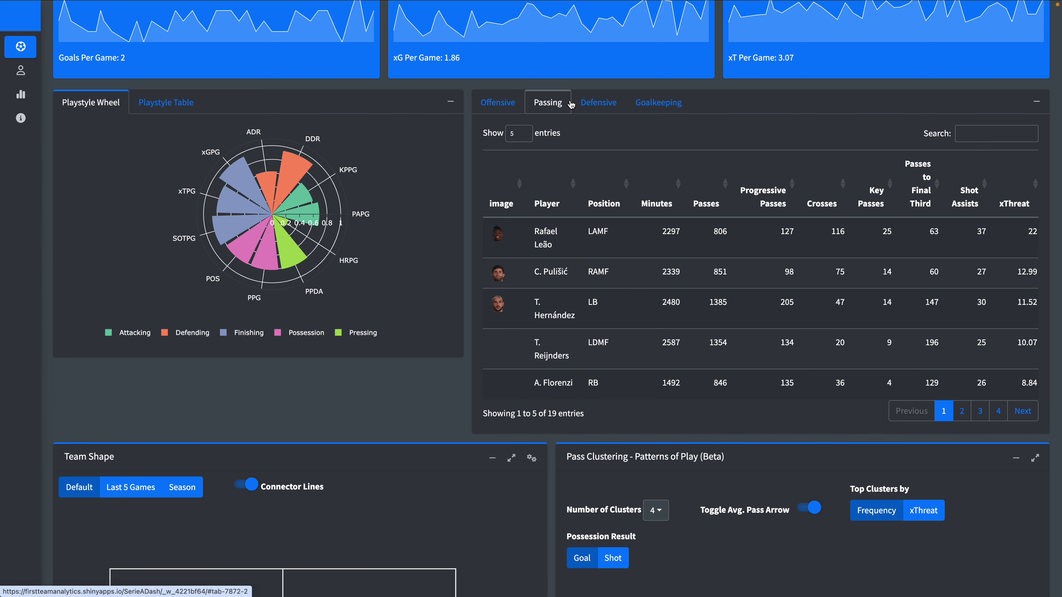
click(600, 102)
click(658, 106)
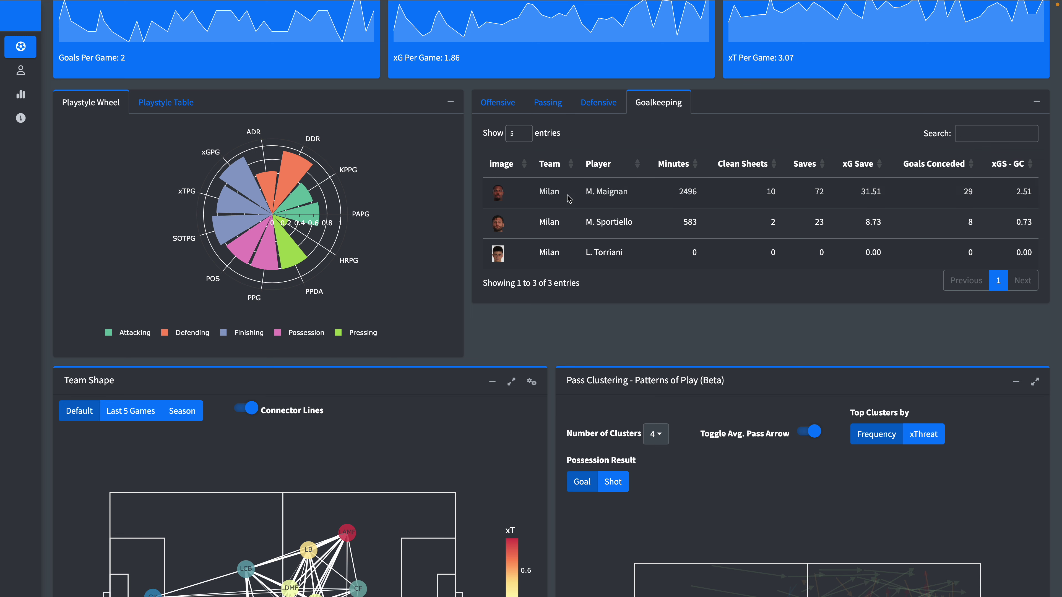
click(549, 107)
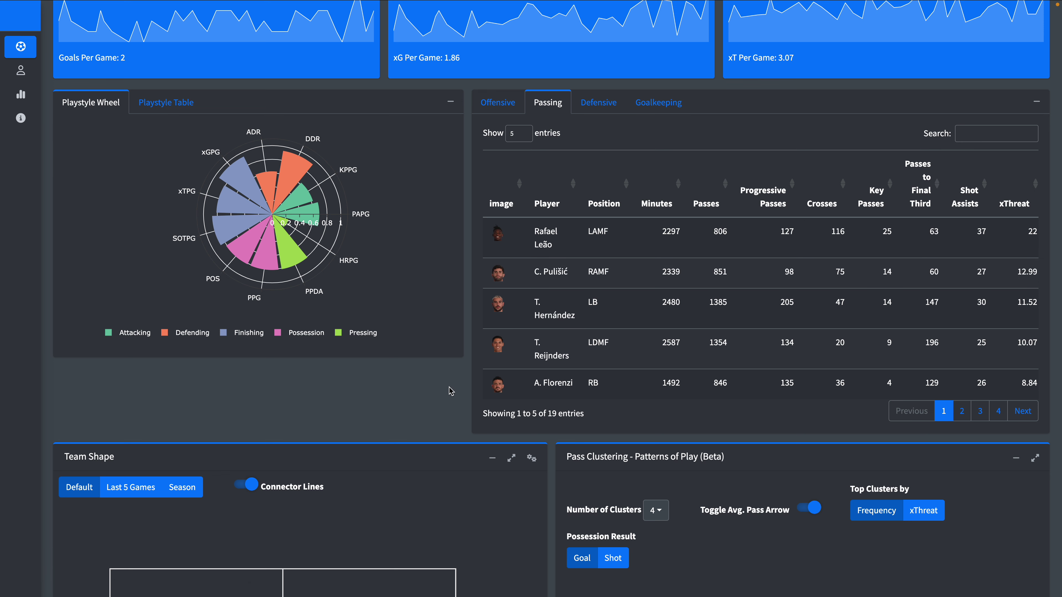
Compare the Team Shape networks for Season and Last 5 Games, leaving Last 5 Games selected
scroll(449, 391, down, 1)
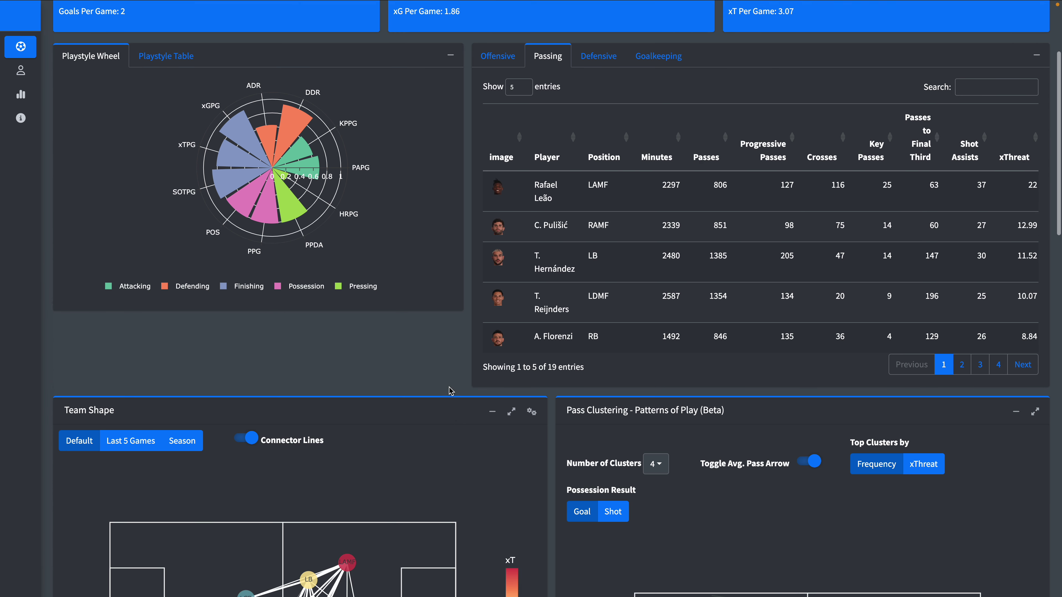
scroll(450, 391, down, 2)
scroll(449, 387, down, 1)
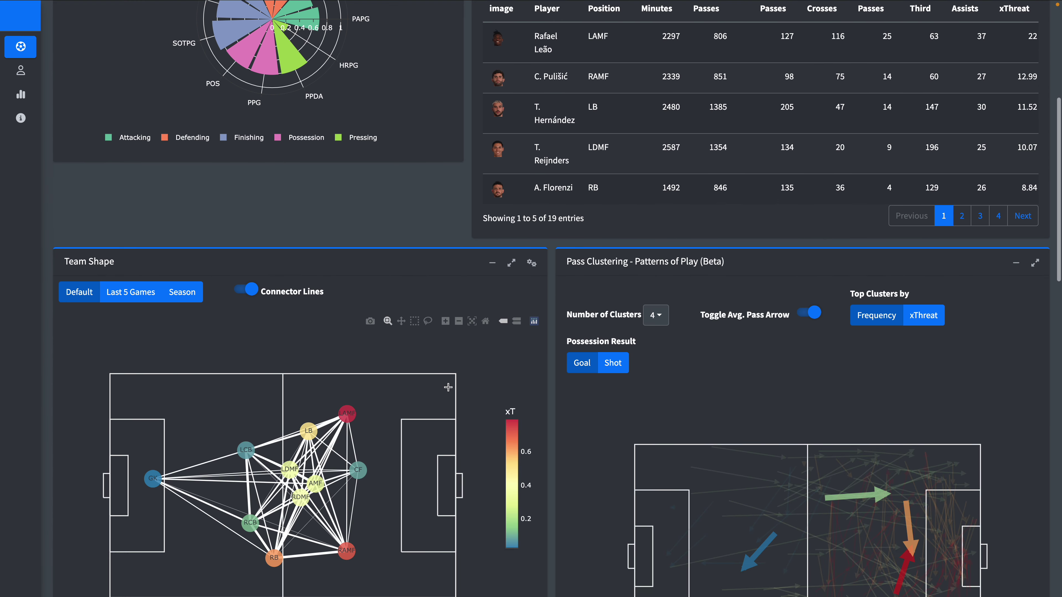
scroll(448, 387, down, 1)
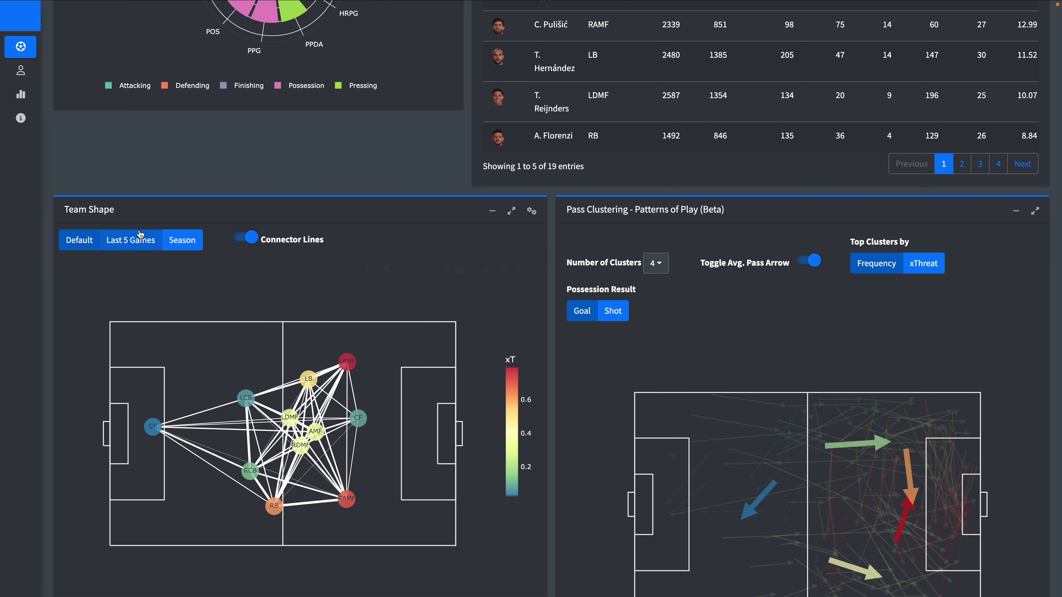
scroll(237, 276, down, 1)
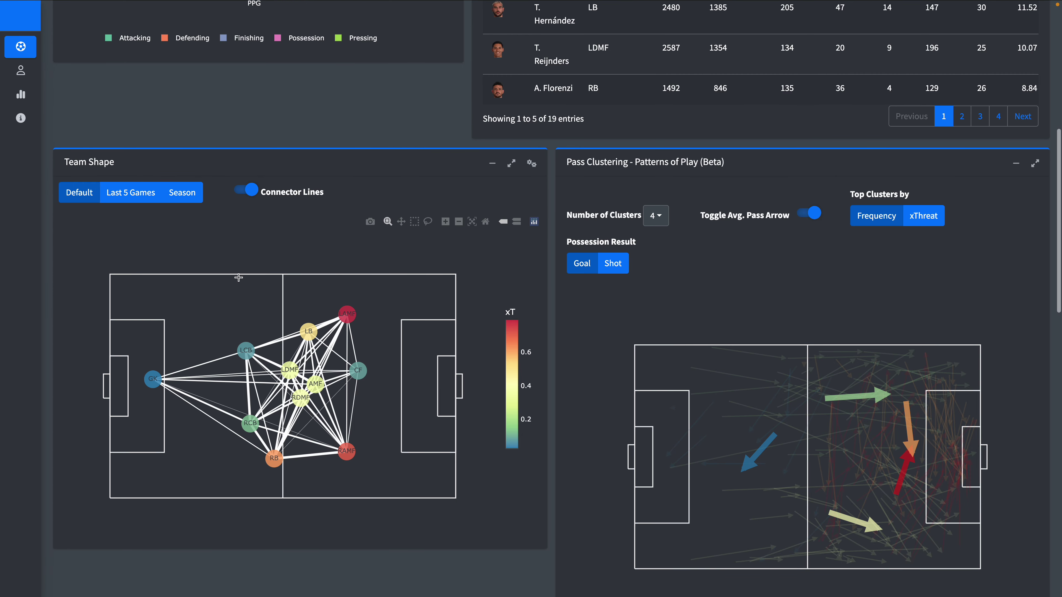
click(131, 193)
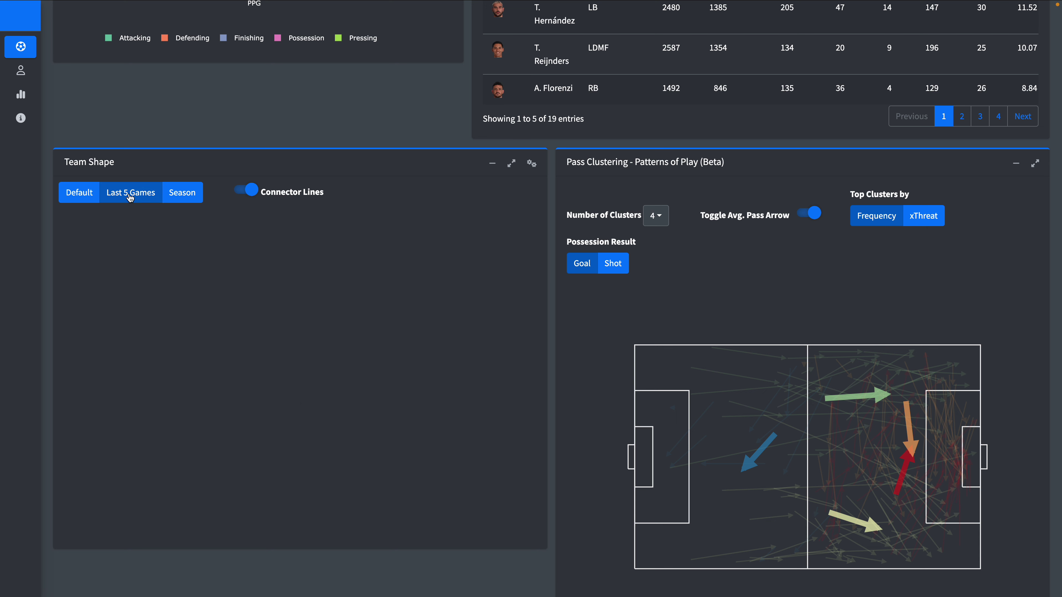
click(192, 199)
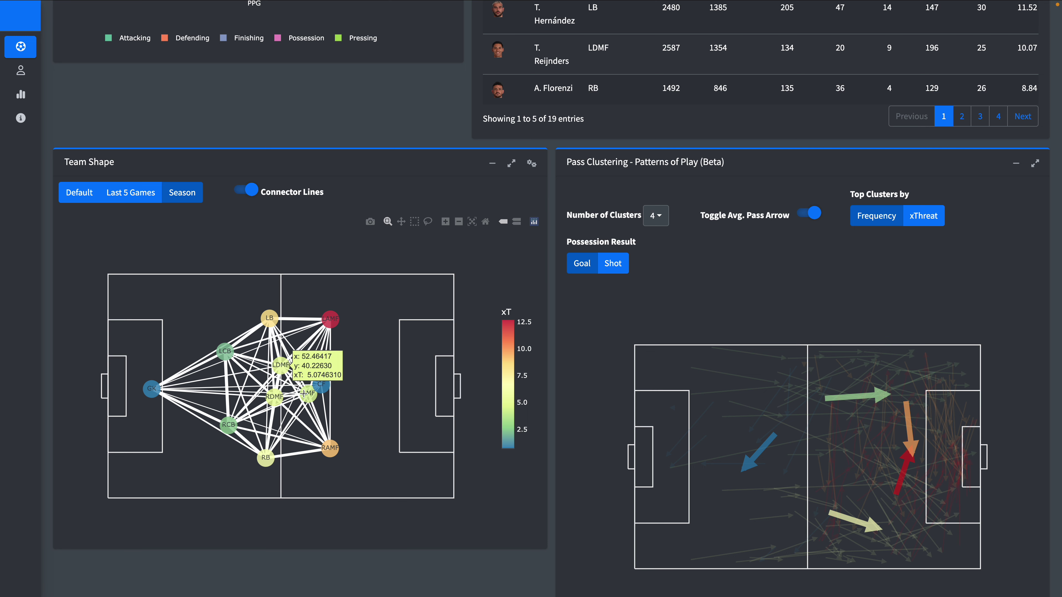
mouse_move(322, 379)
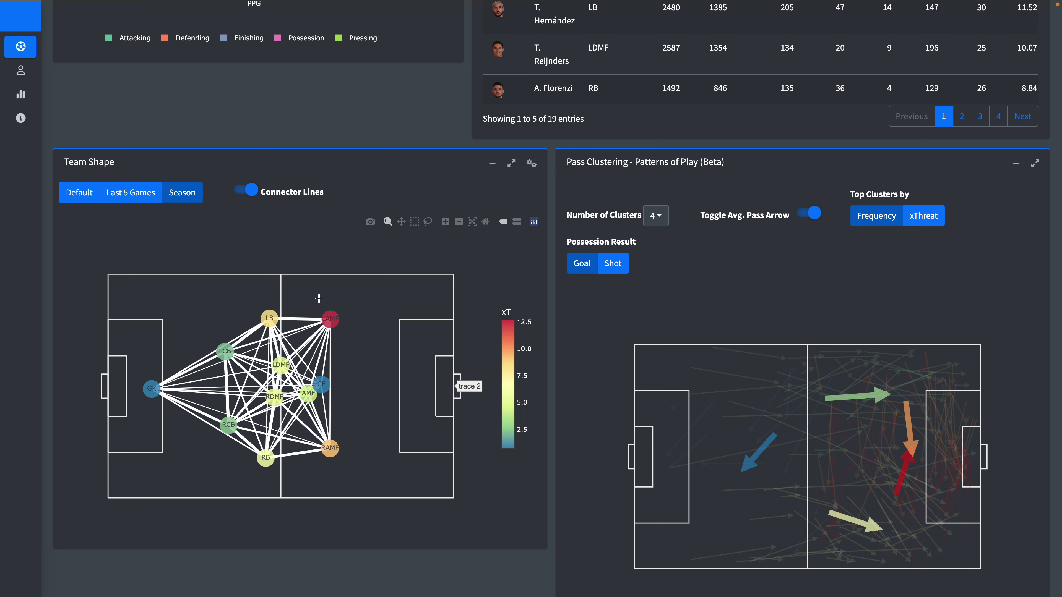
mouse_move(321, 304)
click(136, 192)
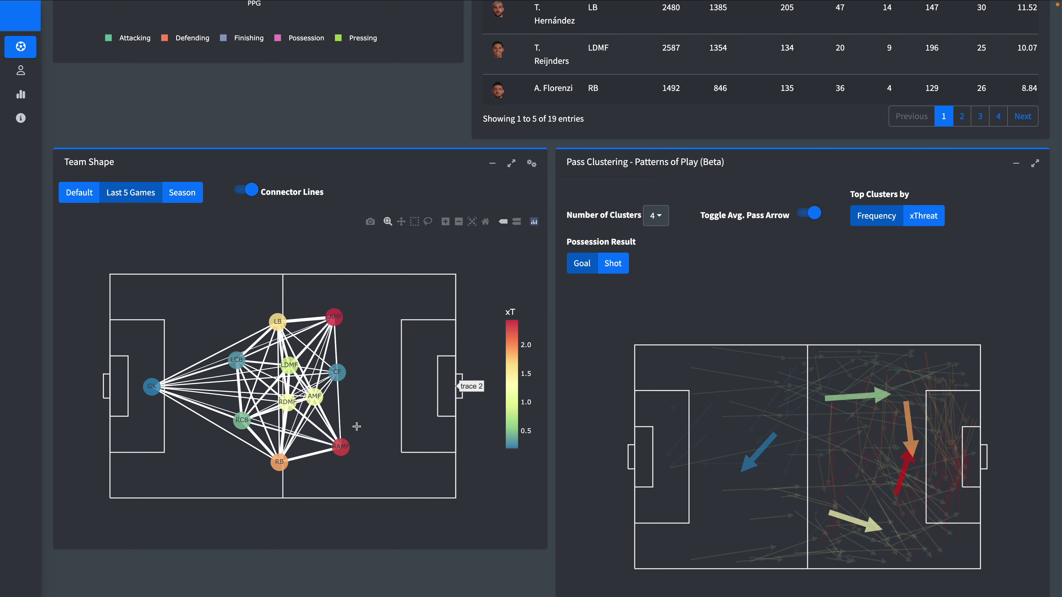
mouse_move(337, 320)
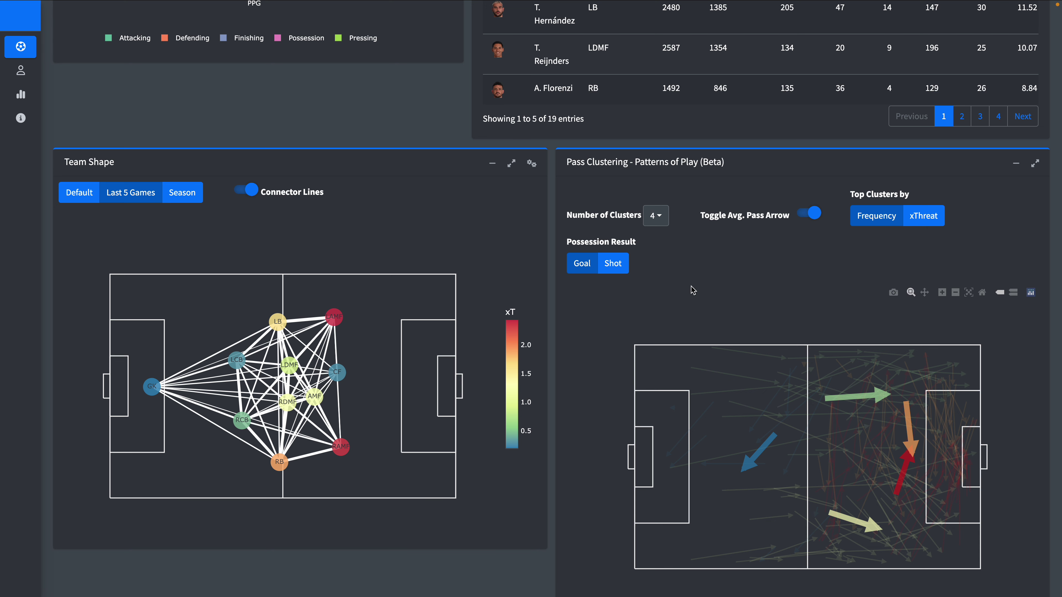
Set the Pass Clustering plot's possession result to Shot
scroll(693, 290, down, 2)
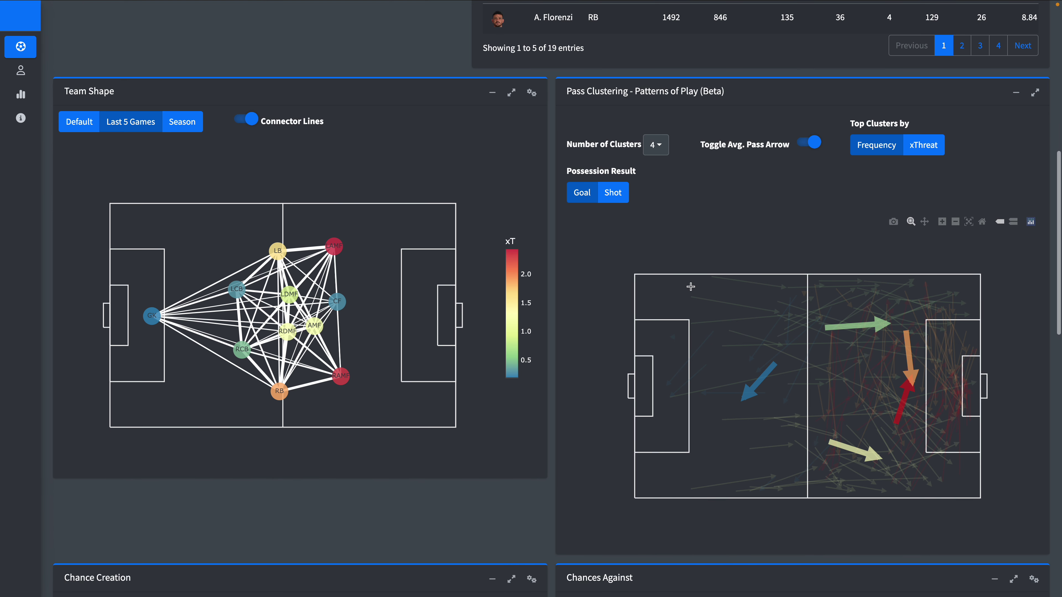
scroll(691, 286, down, 1)
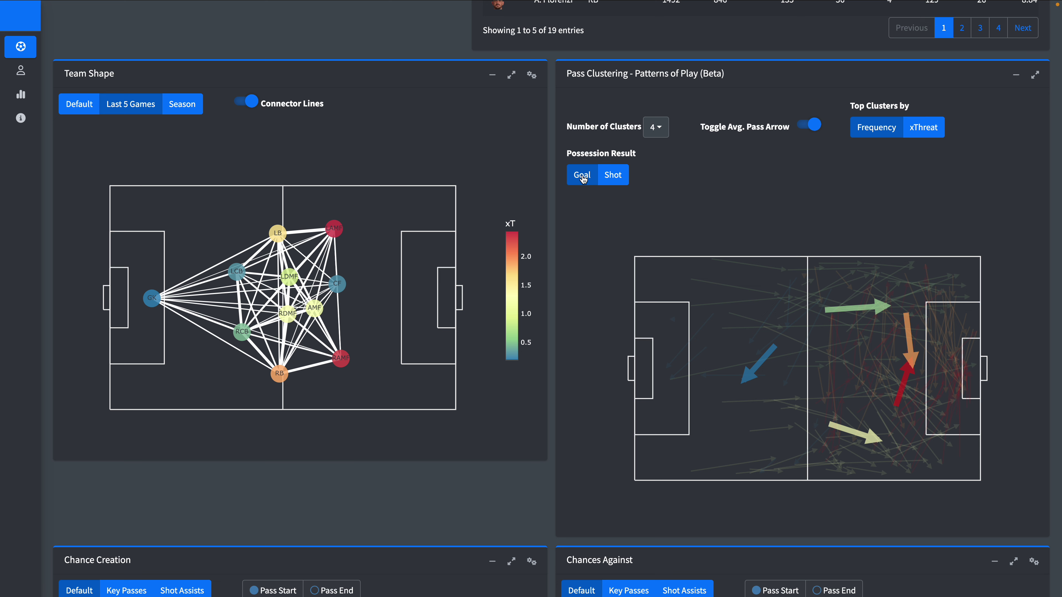
click(614, 176)
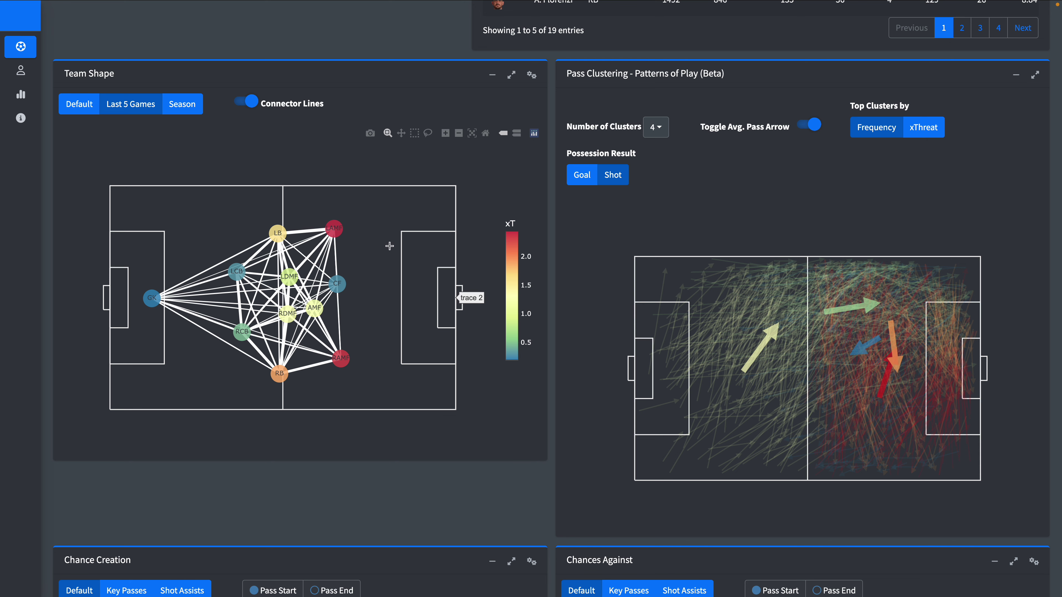
In Chance Creation, view key passes and shot assists by Pass End, finishing on Shot Assists by Pass Start
scroll(622, 362, down, 4)
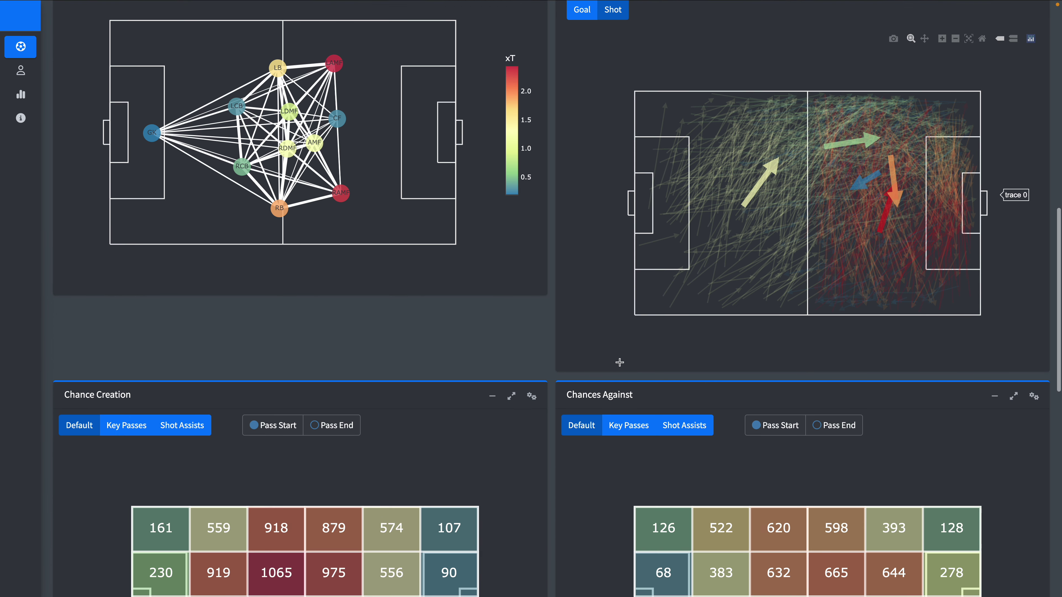
scroll(620, 362, down, 6)
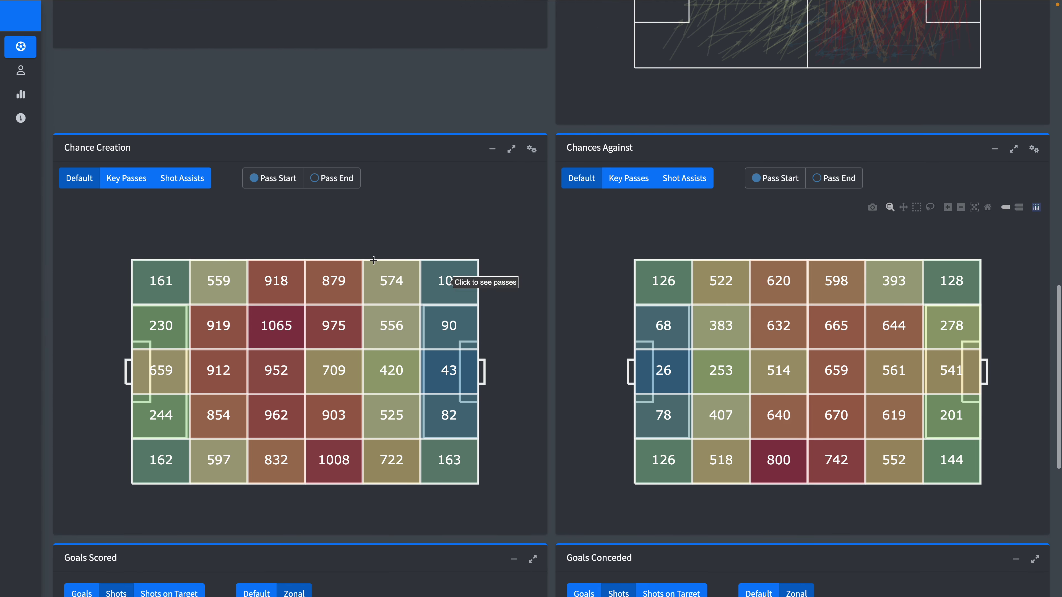
scroll(282, 244, down, 1)
scroll(282, 242, down, 1)
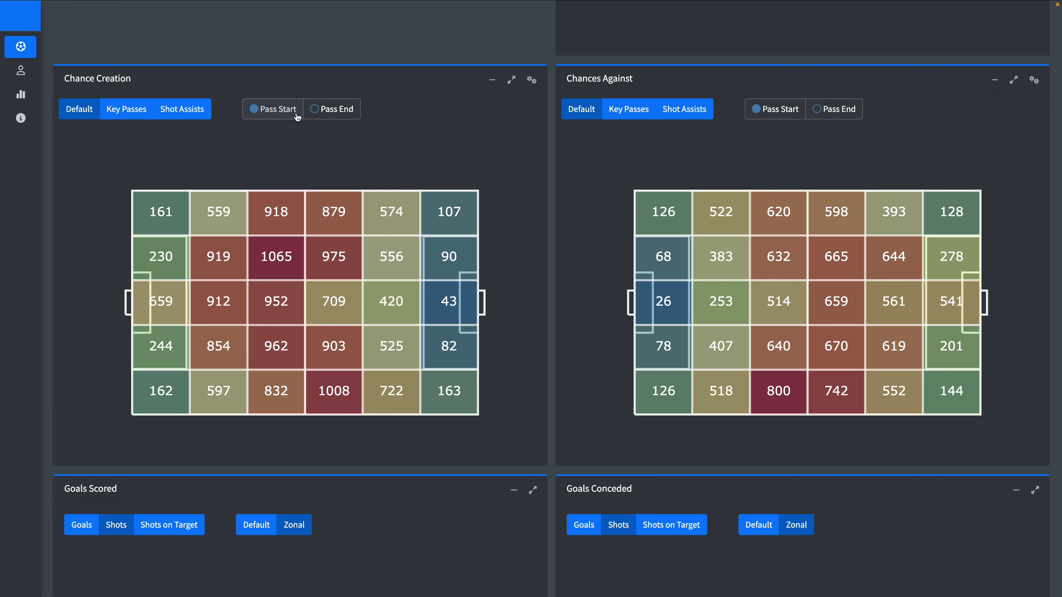
click(318, 114)
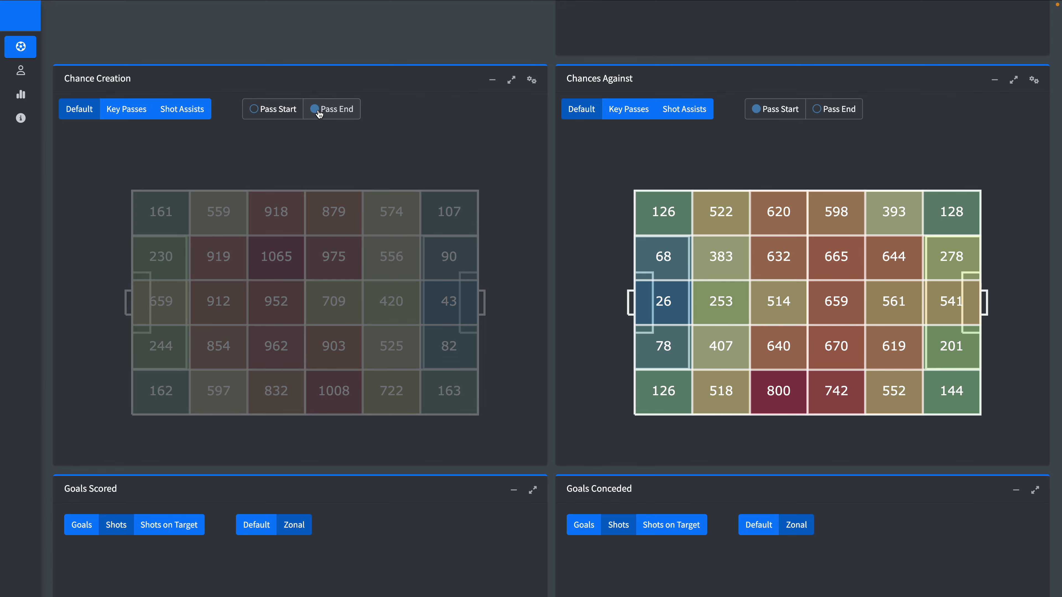
click(130, 115)
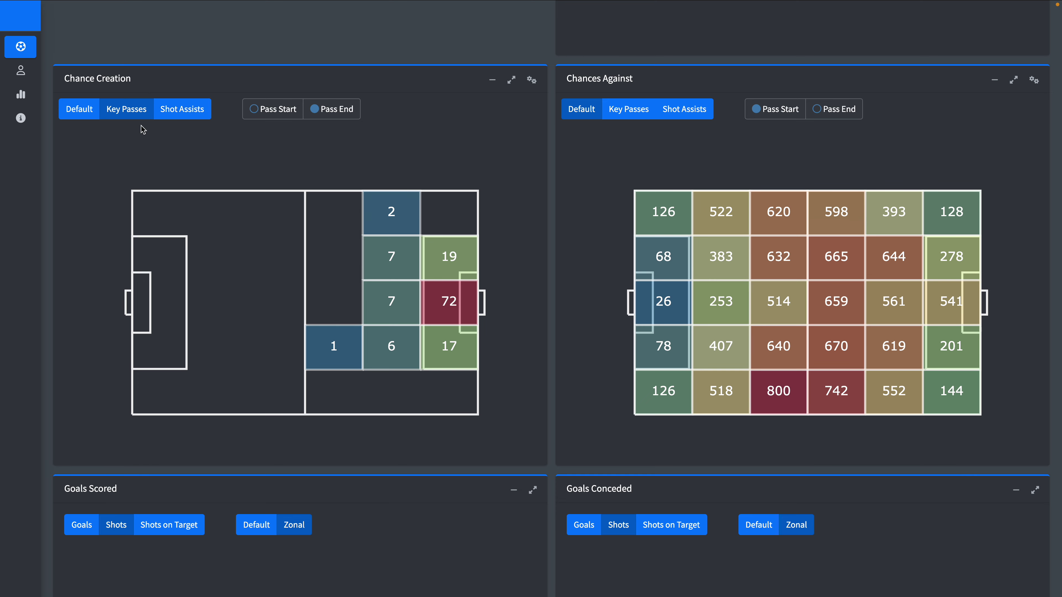
click(189, 111)
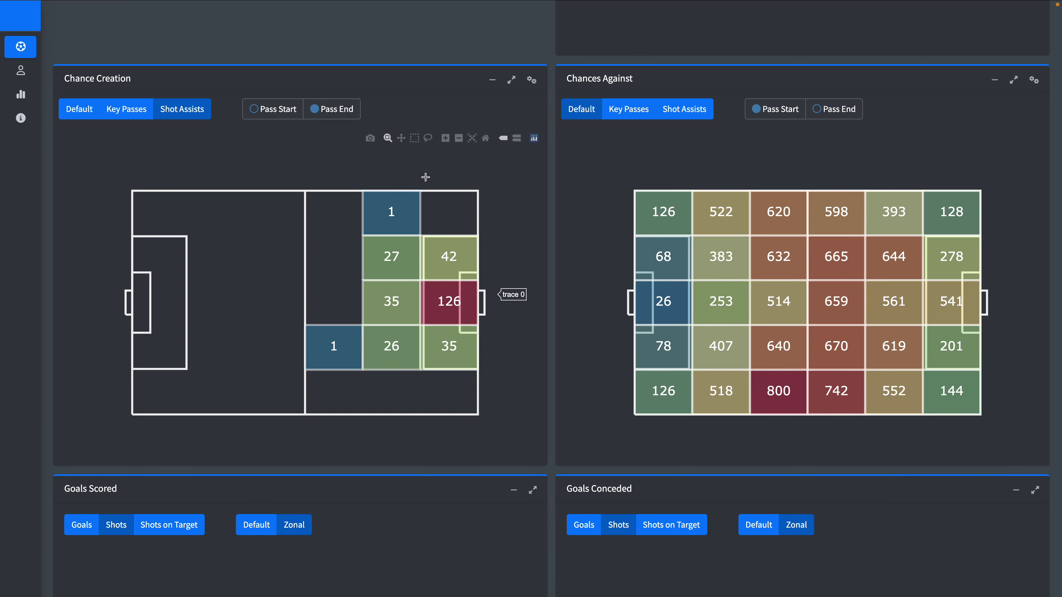
click(278, 110)
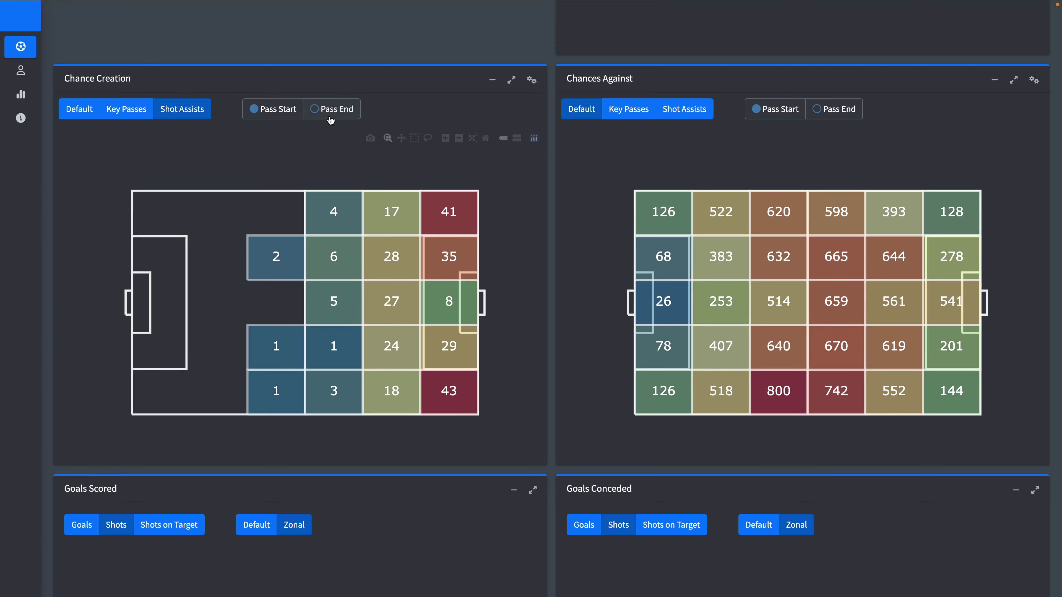
Change the zonal layout of the Chance Creation plot to Pep Zones and close its settings
click(532, 80)
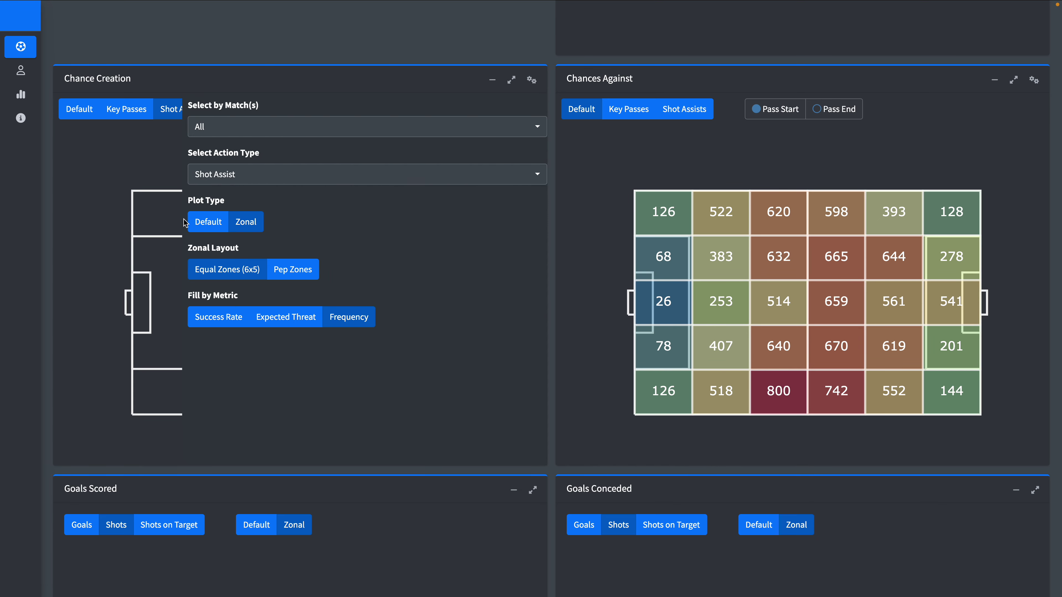
click(293, 271)
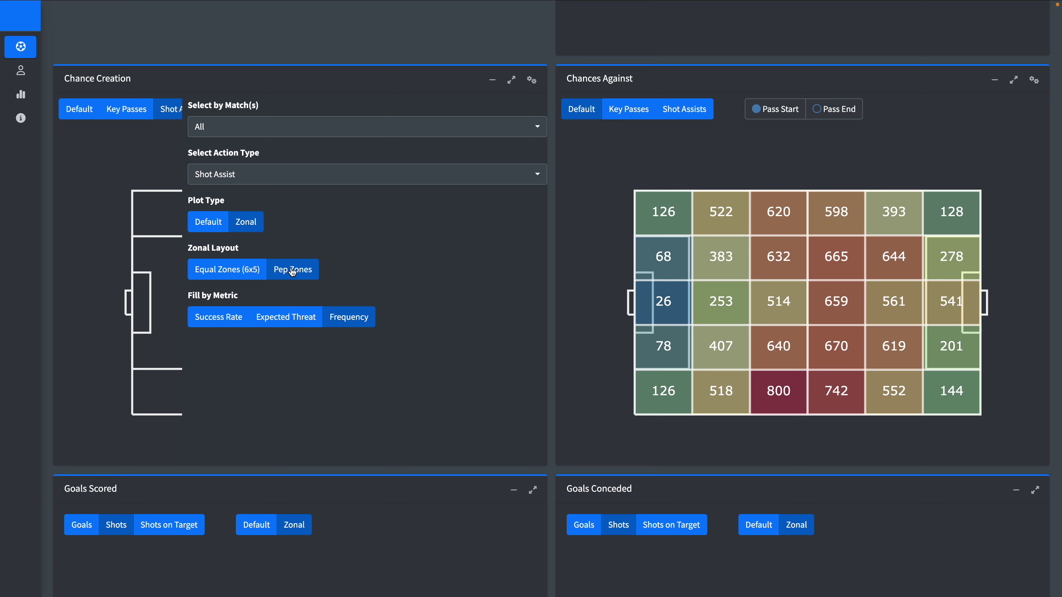
click(141, 167)
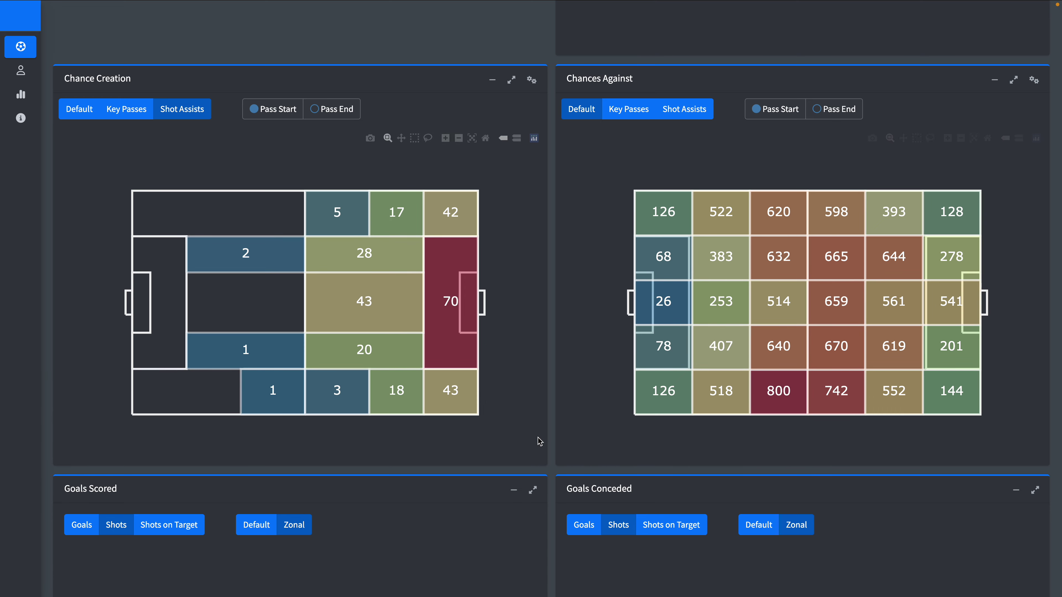
Show shots on target in the Default view for Goals Scored, and switch the Goals Conceded plot to its Default view
scroll(540, 441, down, 8)
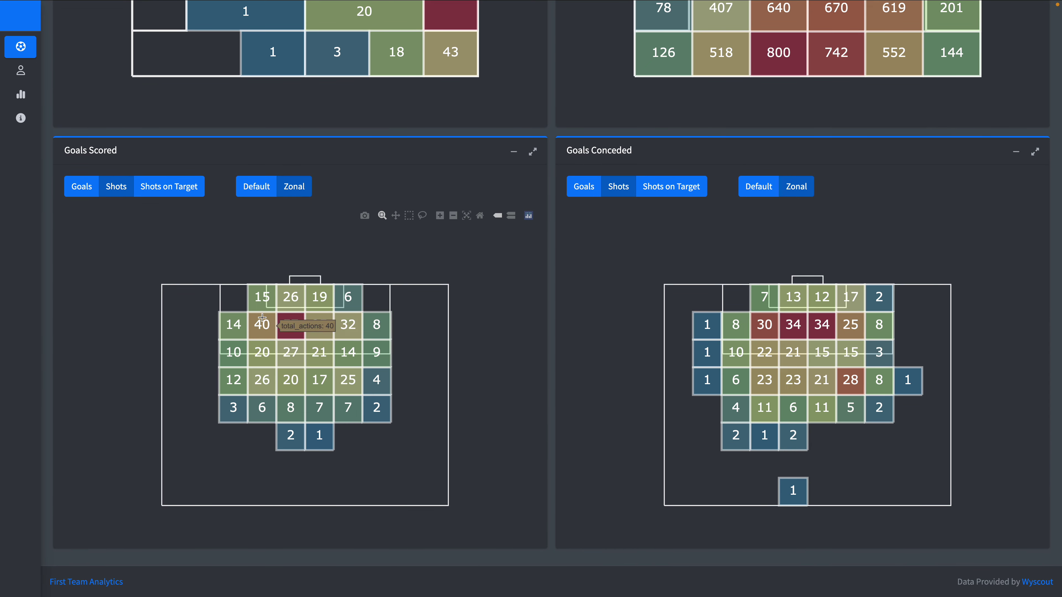
click(161, 195)
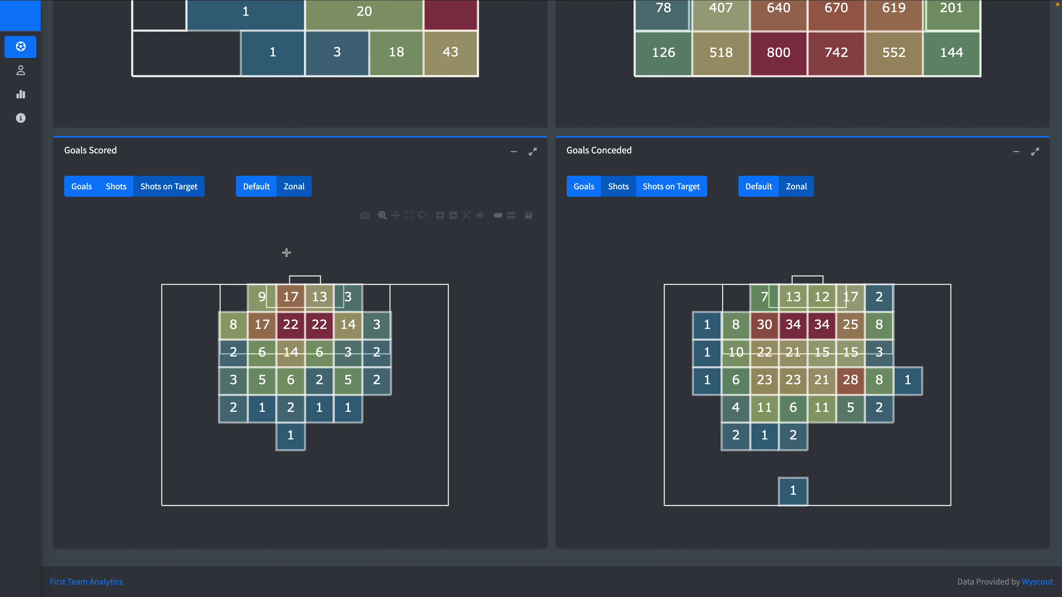
click(258, 189)
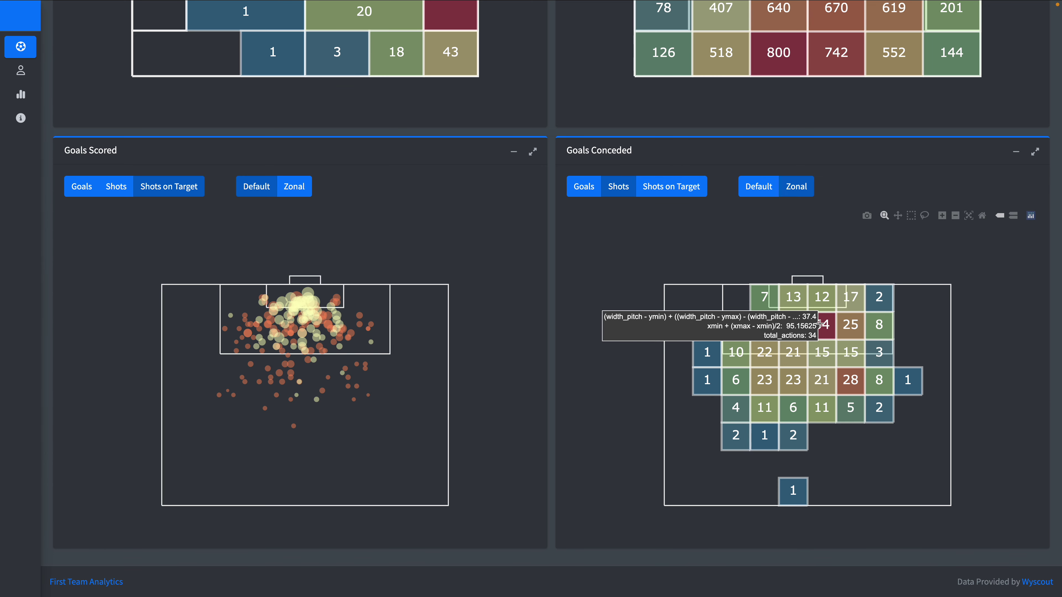
click(754, 195)
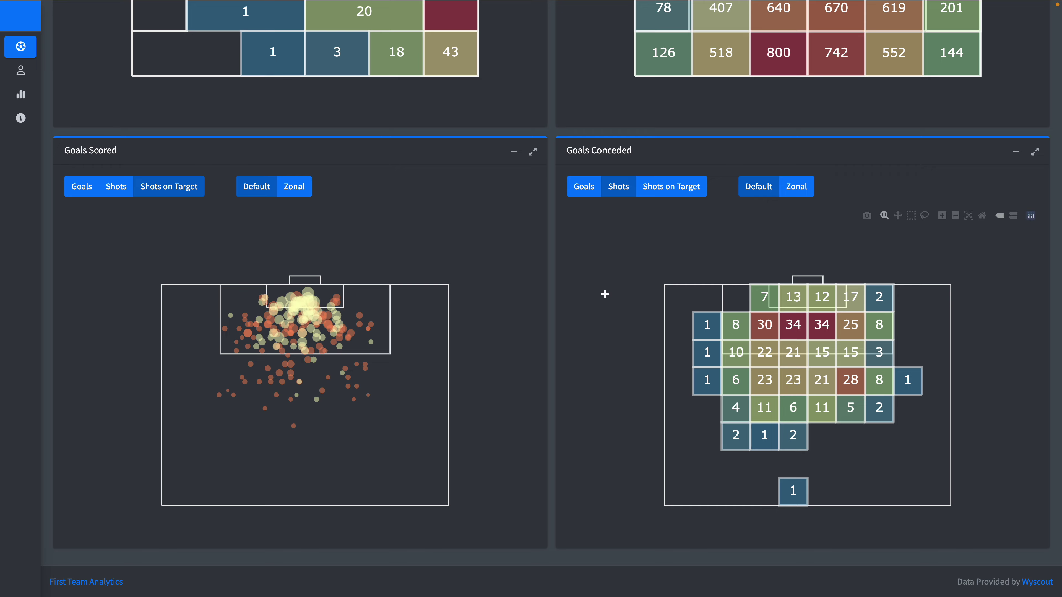
Return to the trend cards at the start of the team dashboard and reveal the navigation menu's analysis sections
scroll(493, 256, up, 15)
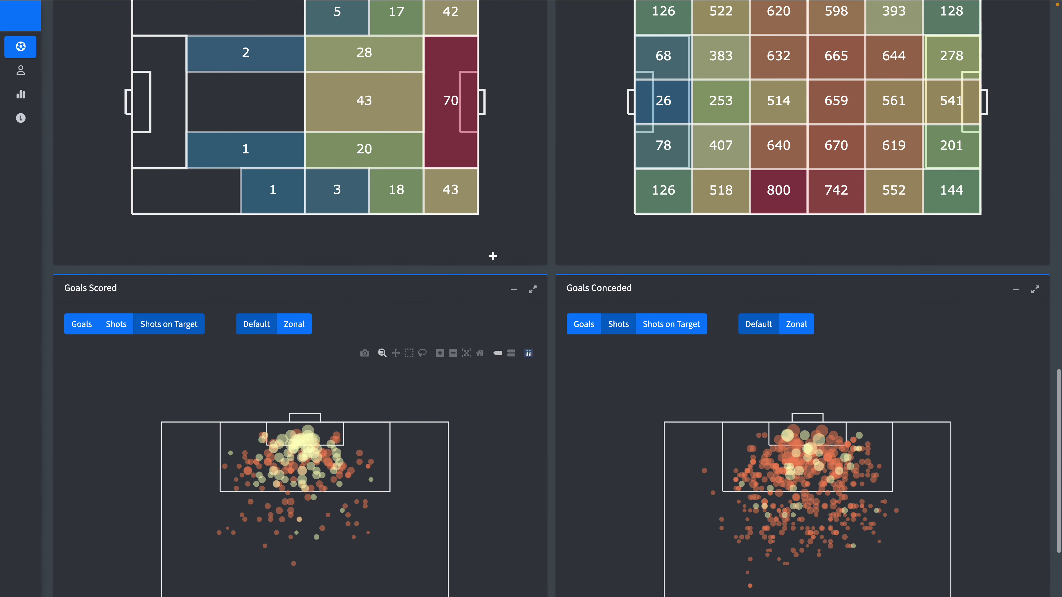
scroll(495, 259, up, 10)
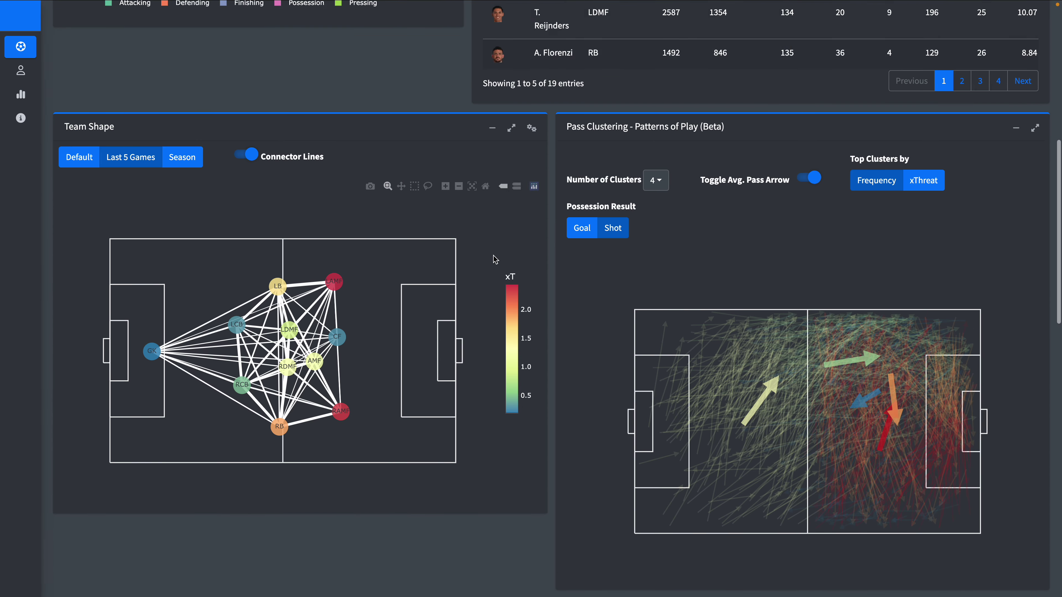
scroll(496, 259, up, 3)
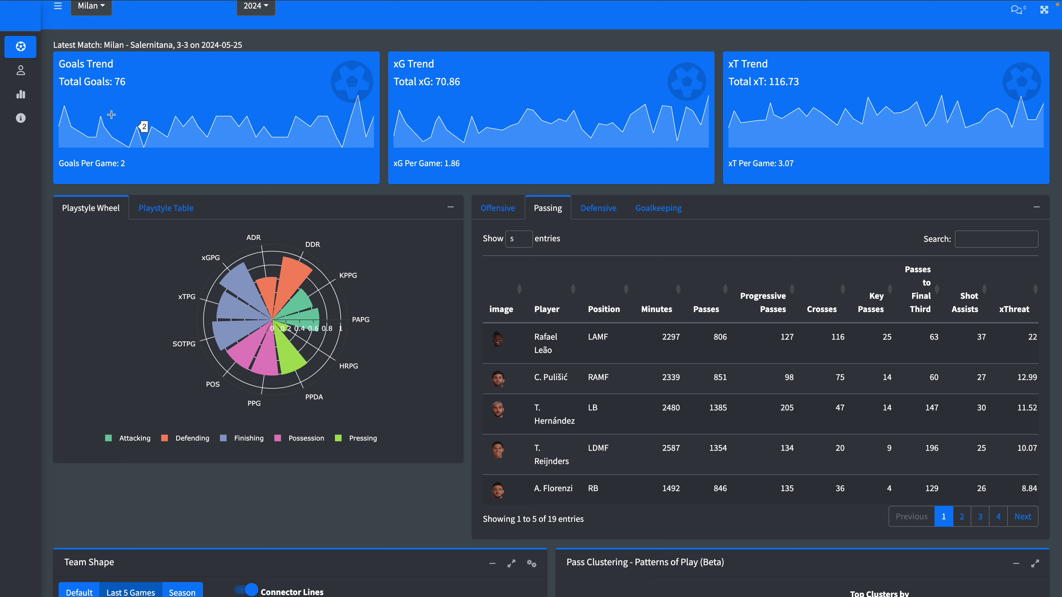
mouse_move(39, 87)
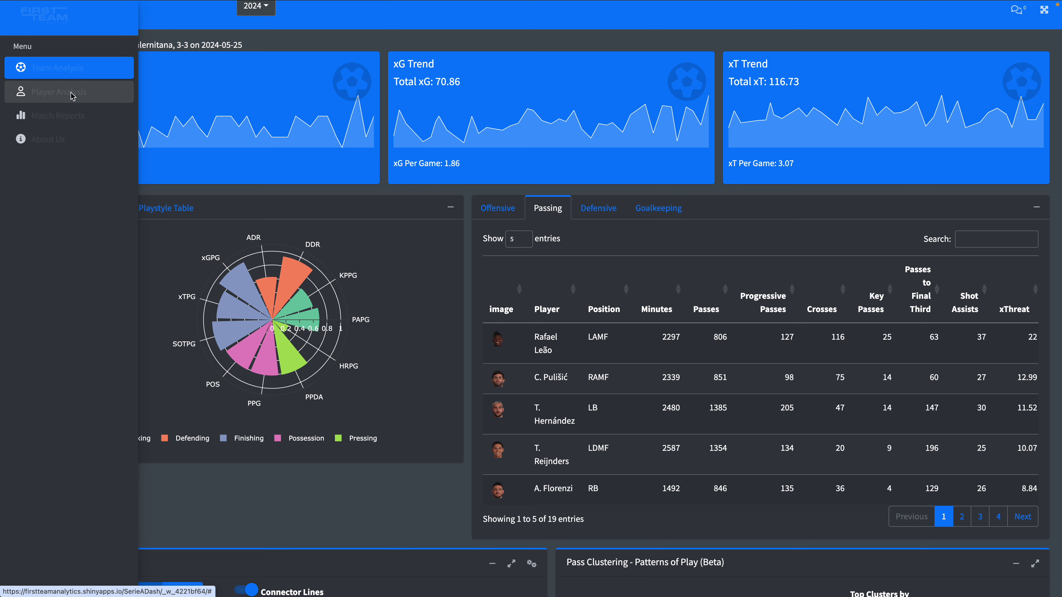
mouse_move(795, 4)
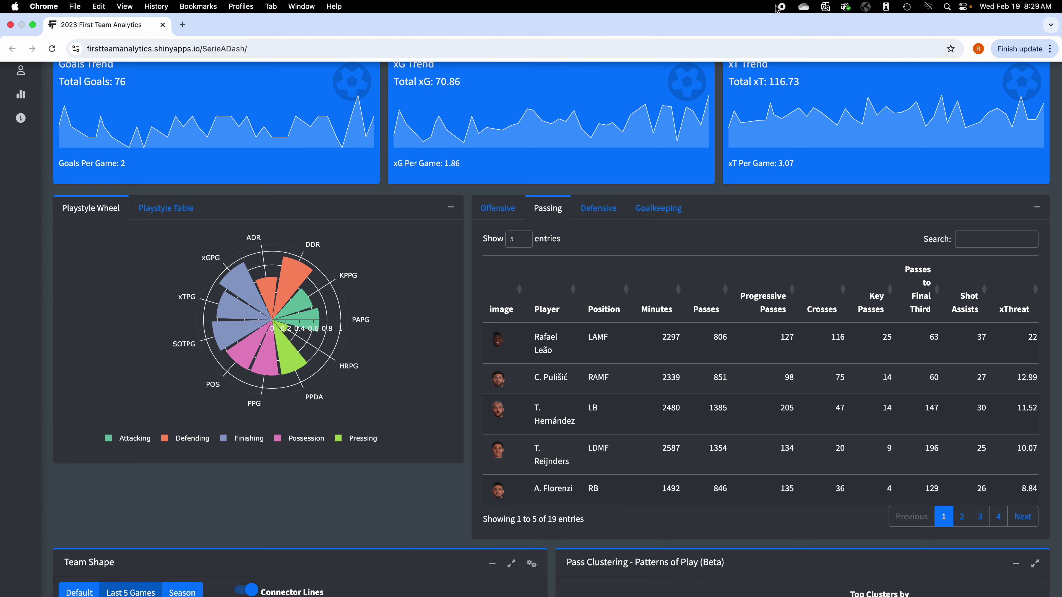